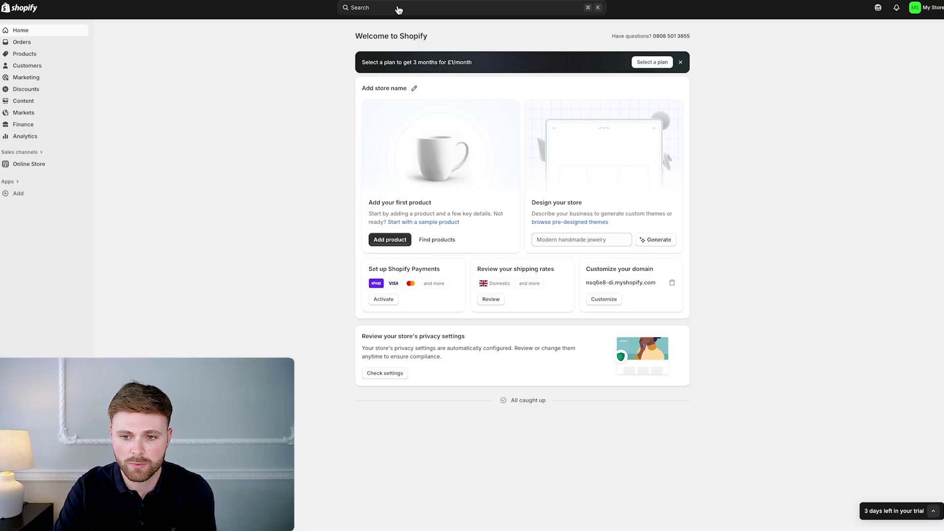
# Step: Search the Shopify App Store for "google youtube" and install the Google & YouTube app on the store
pyautogui.click(359, 8)
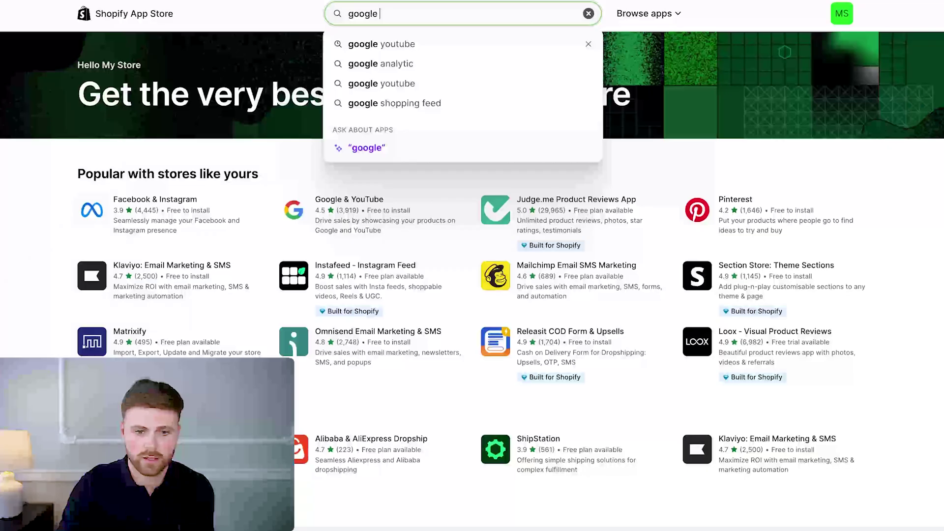
pyautogui.write('you')
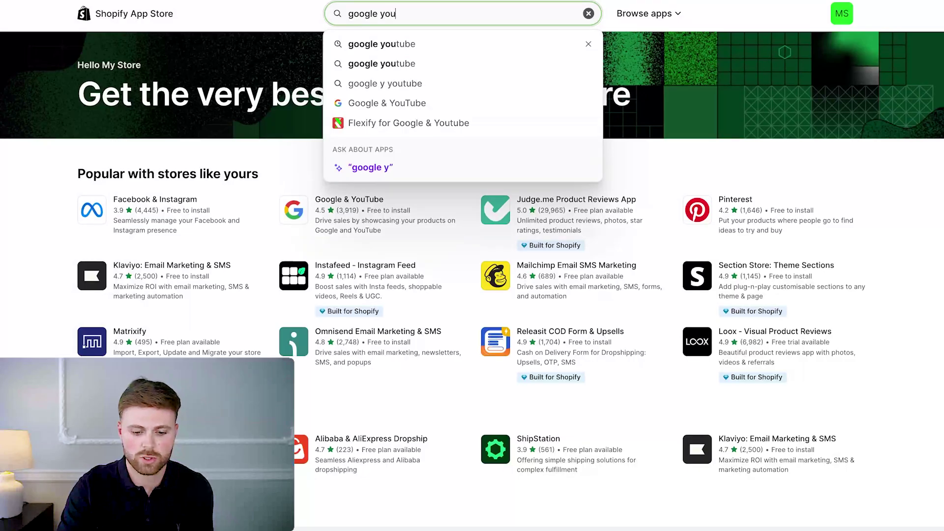
pyautogui.click(404, 43)
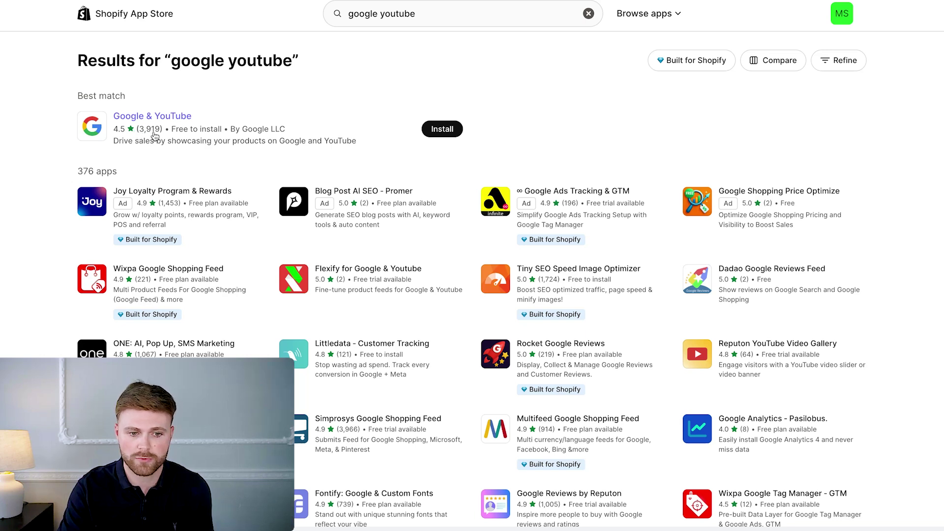
pyautogui.click(451, 130)
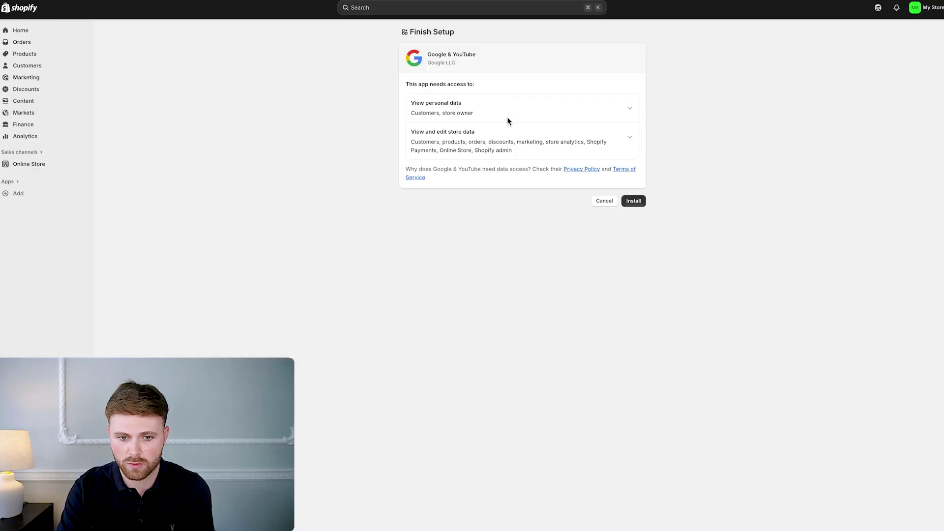
pyautogui.click(634, 201)
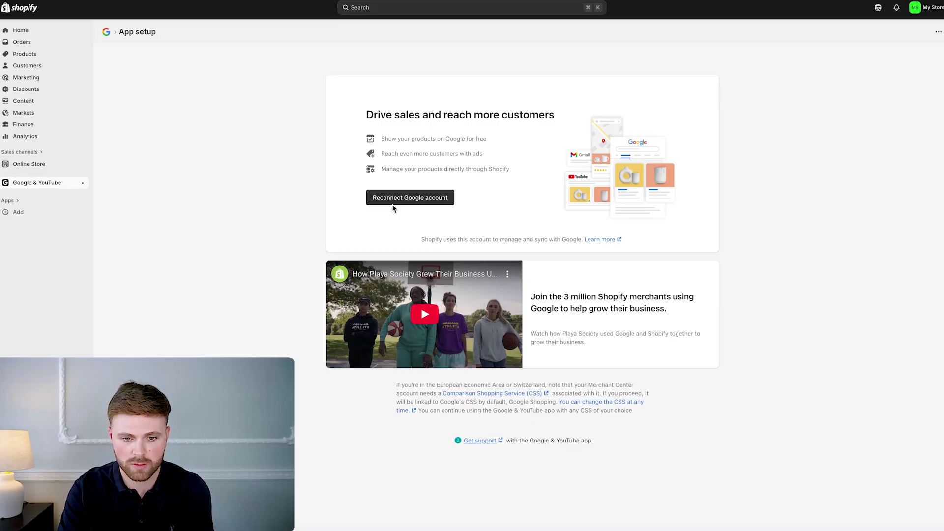
# Step: Reconnect the Google & YouTube app to a Google account by choosing the store owner's account
pyautogui.click(397, 200)
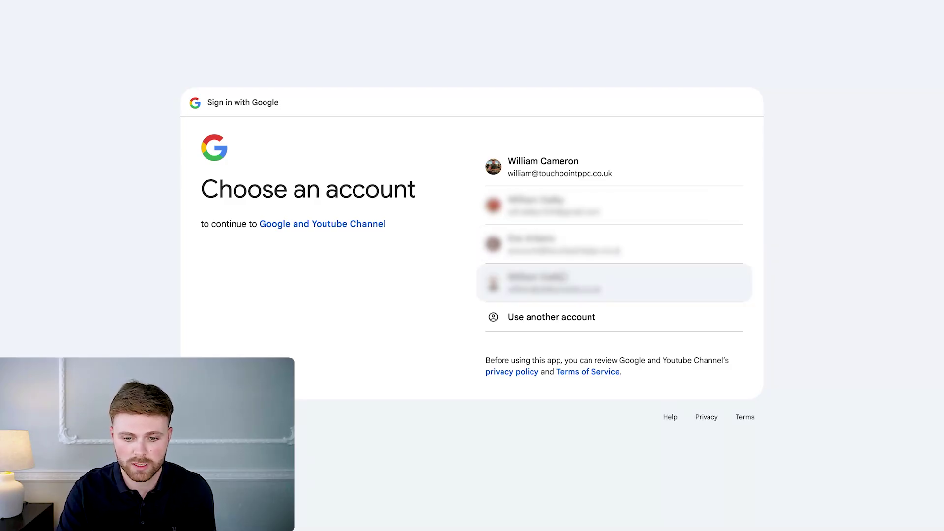
pyautogui.click(563, 280)
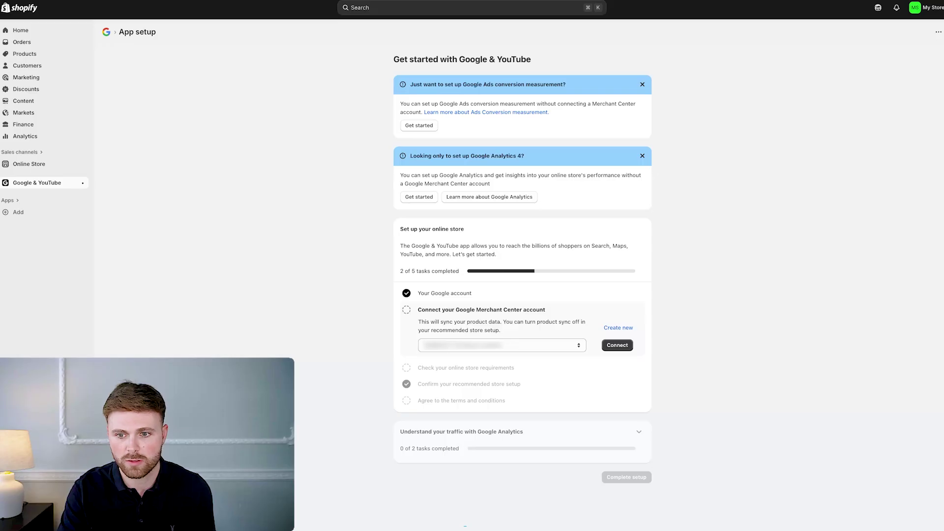
# Step: Enlarge the page, look through the app setup options and start the Google Ads conversion measurement setup
pyautogui.click(908, 216)
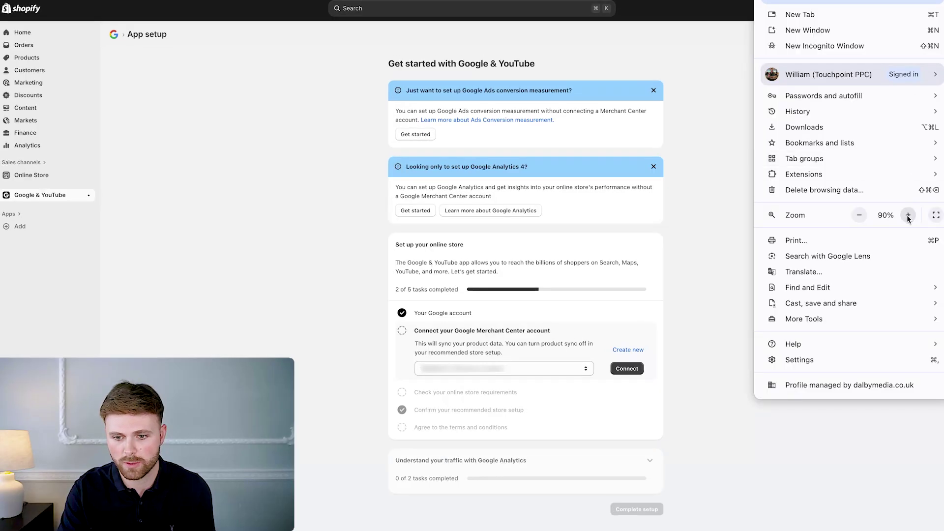
pyautogui.click(908, 216)
pyautogui.click(275, 221)
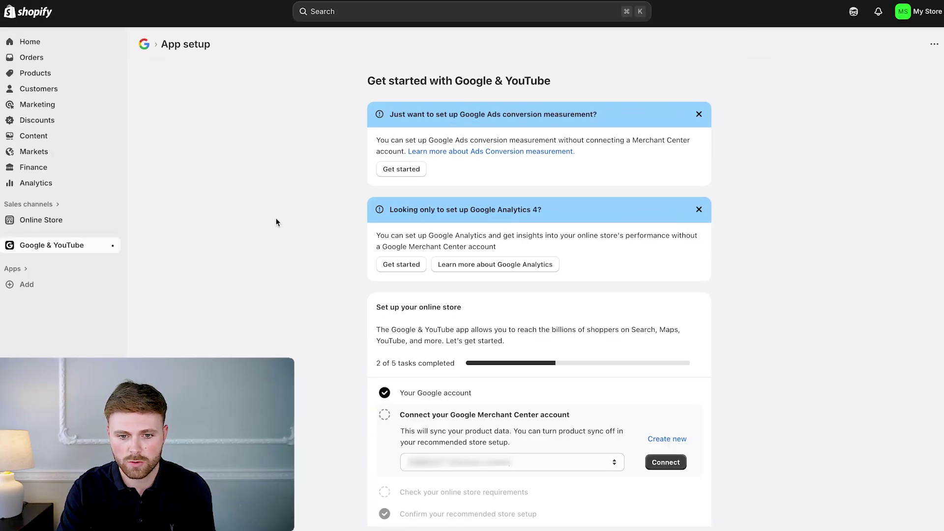
pyautogui.scroll(-1, 276, 222)
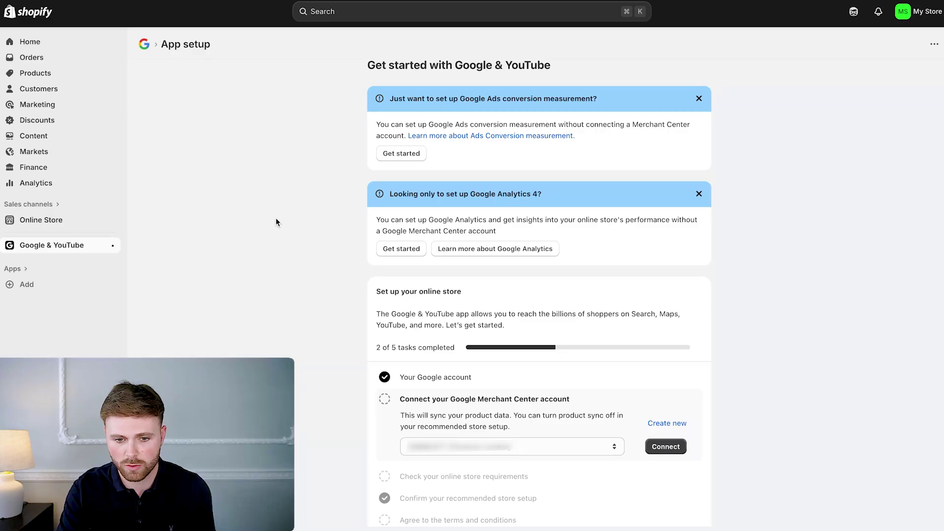
pyautogui.scroll(-2, 276, 222)
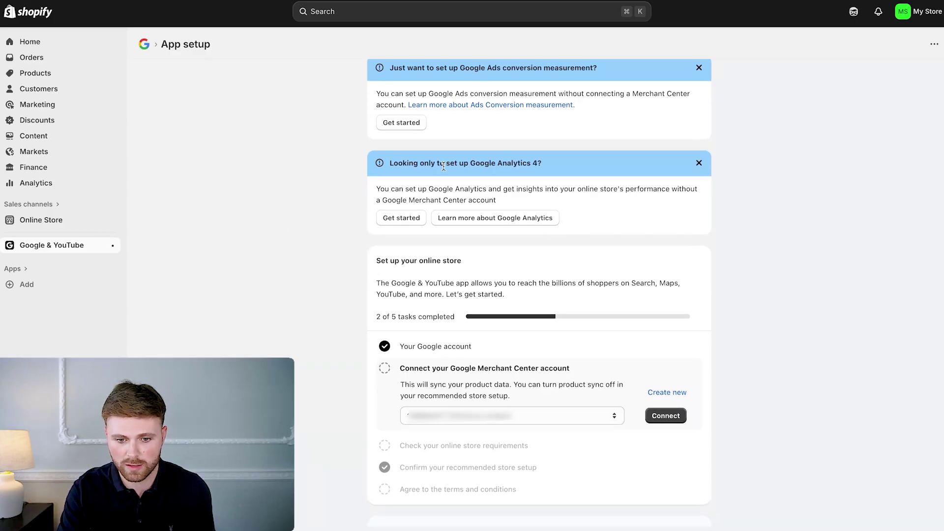
pyautogui.scroll(-9, 298, 225)
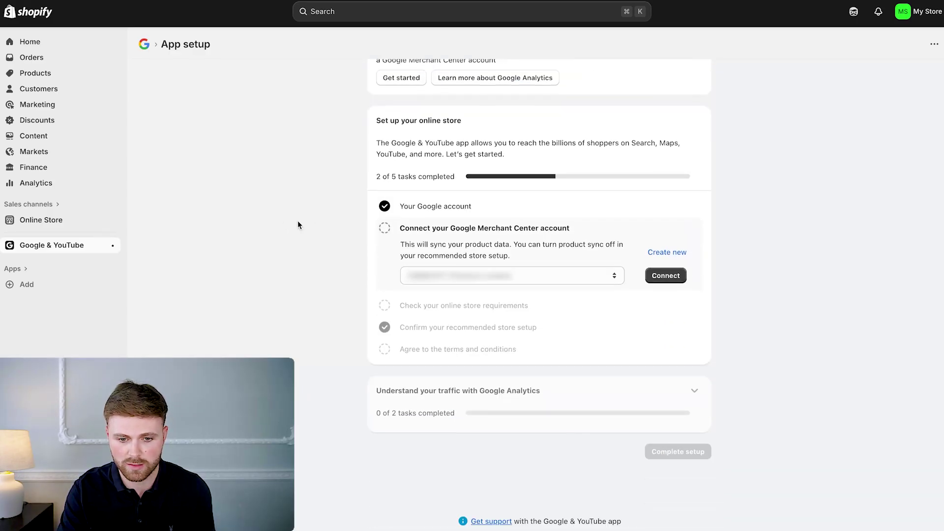
pyautogui.scroll(12, 468, 241)
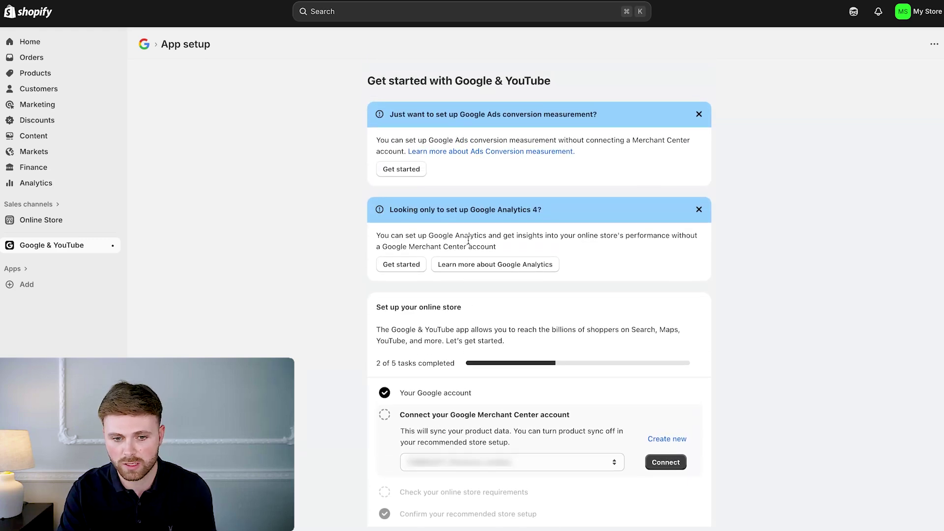
pyautogui.click(410, 175)
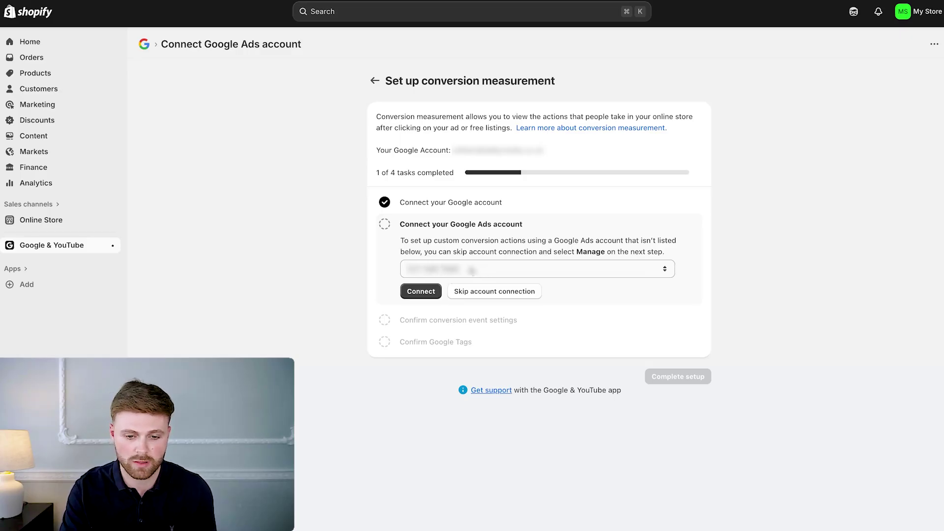
# Step: Select the intended Google Ads account for conversion measurement and connect it to the app
pyautogui.click(466, 210)
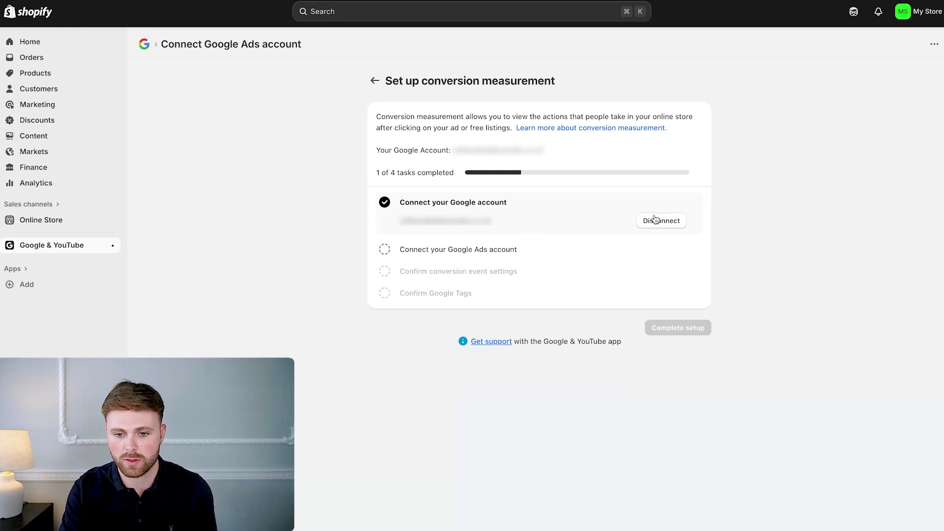
pyautogui.click(495, 251)
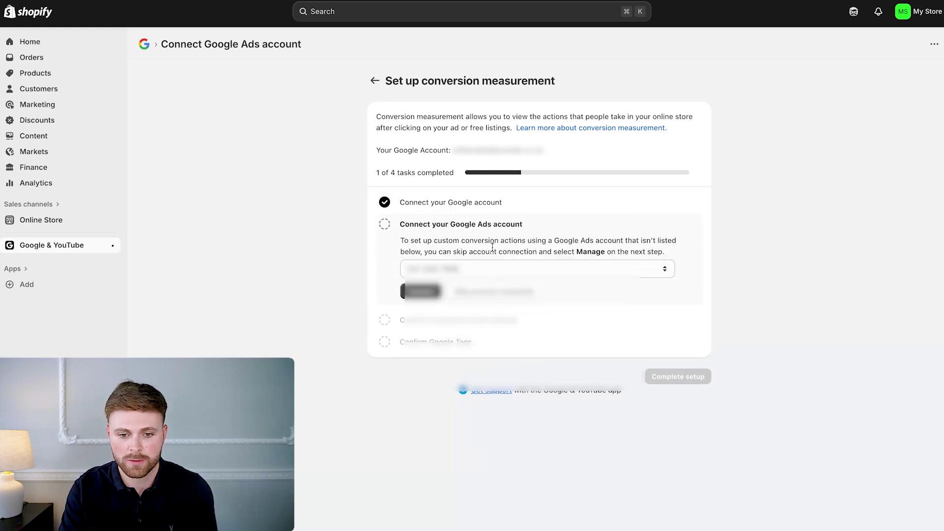
pyautogui.click(496, 268)
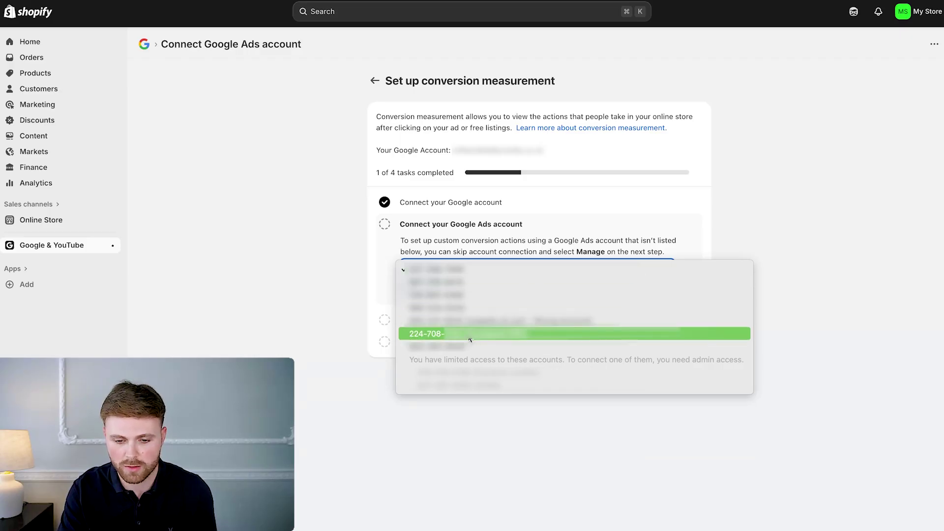
pyautogui.click(469, 334)
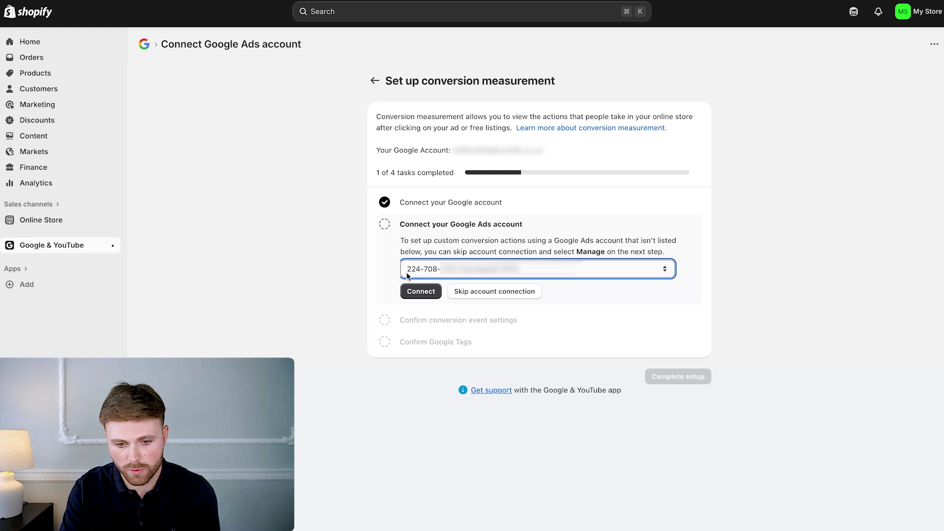
pyautogui.click(431, 293)
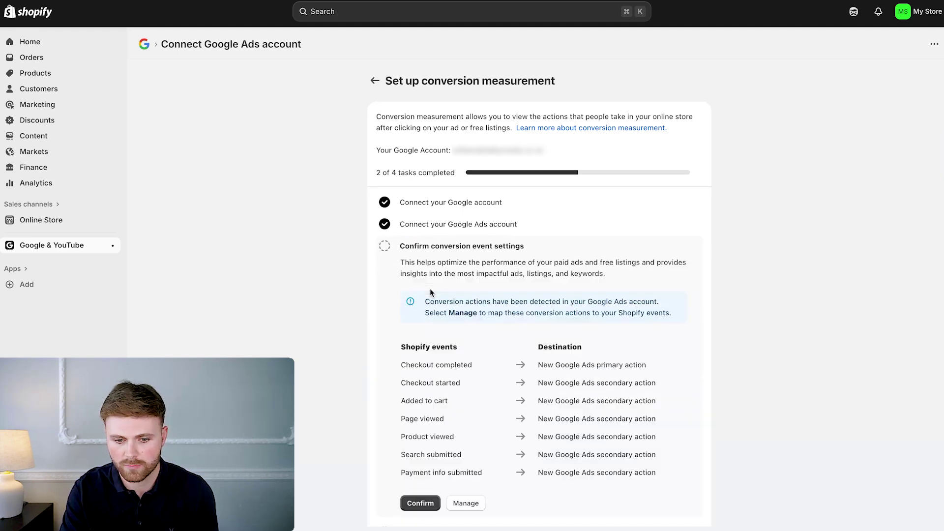
# Step: Review the Shopify events and their Google Ads destinations, confirm the default conversion event settings and complete the setup
pyautogui.scroll(-1, 430, 293)
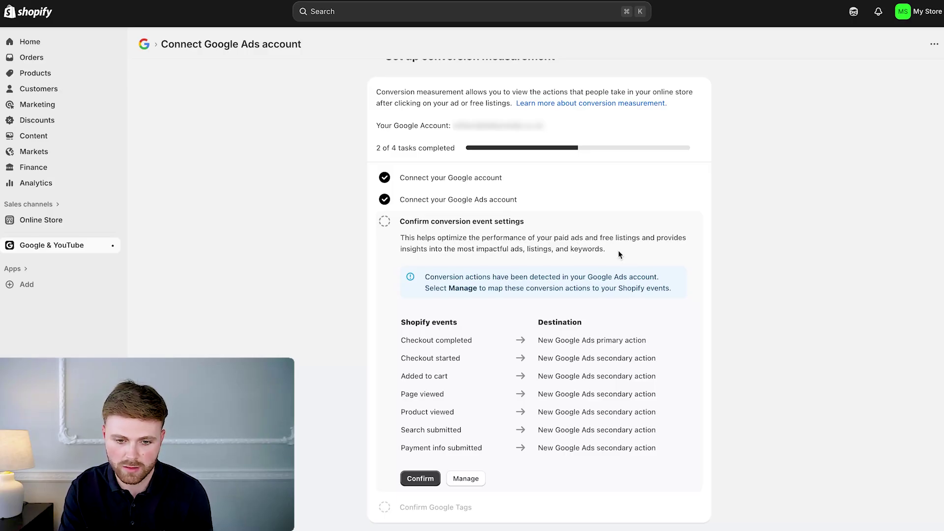
pyautogui.scroll(-1, 486, 259)
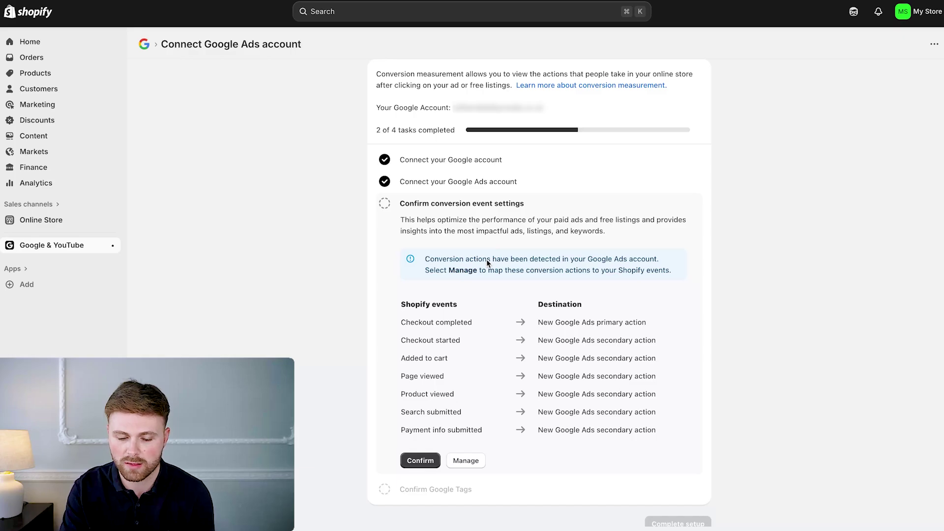
pyautogui.scroll(-1, 486, 259)
pyautogui.moveTo(457, 288); pyautogui.dragTo(390, 288)
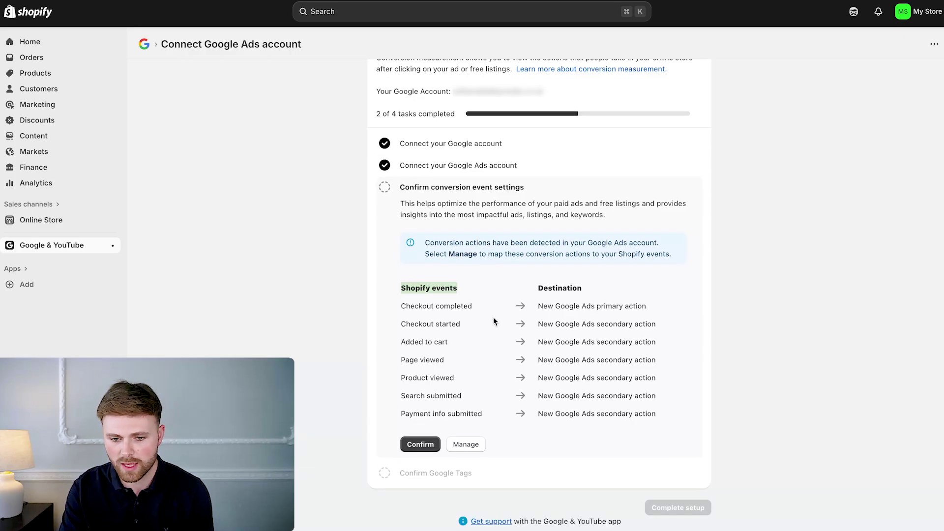
pyautogui.click(426, 444)
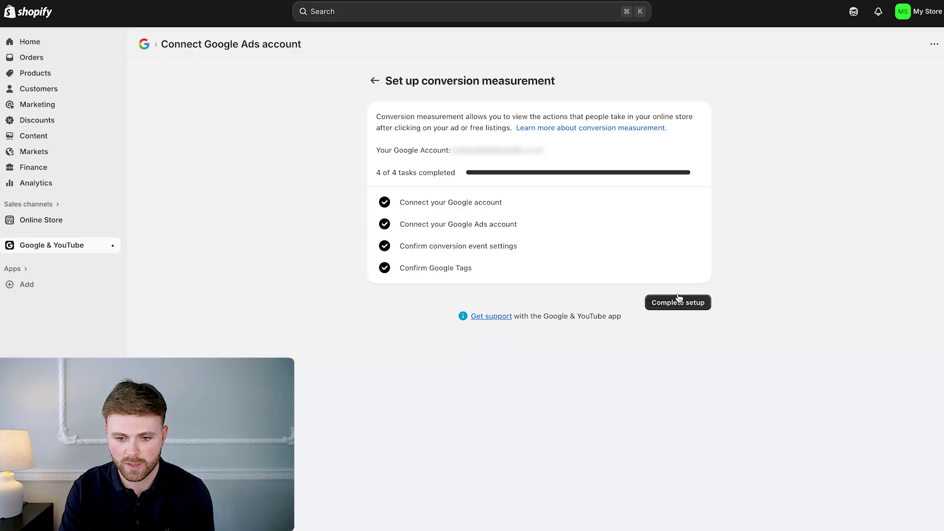
pyautogui.click(671, 303)
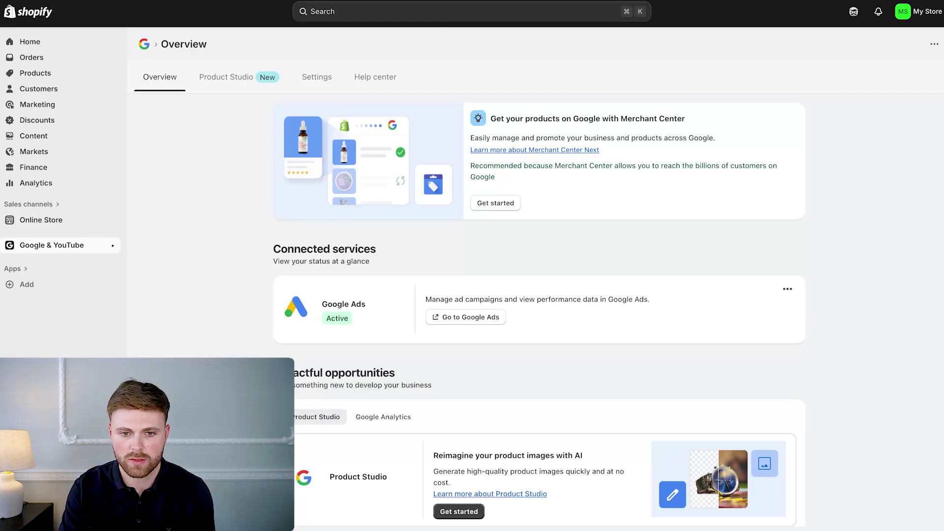
# Step: Switch to Google Ads, search the accounts for "touc" and open the Touchpoint PPC sub-account
pyautogui.press('super+t')
pyautogui.click(129, 1)
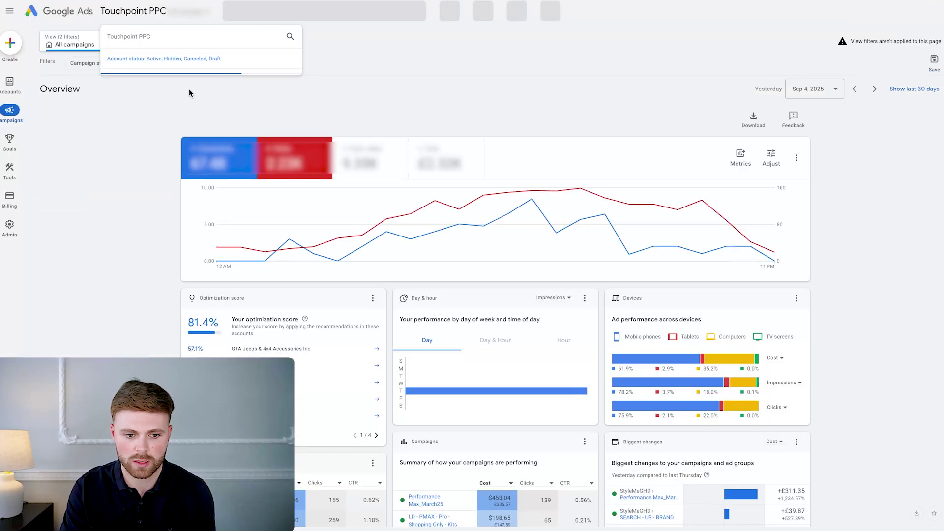
pyautogui.click(163, 14)
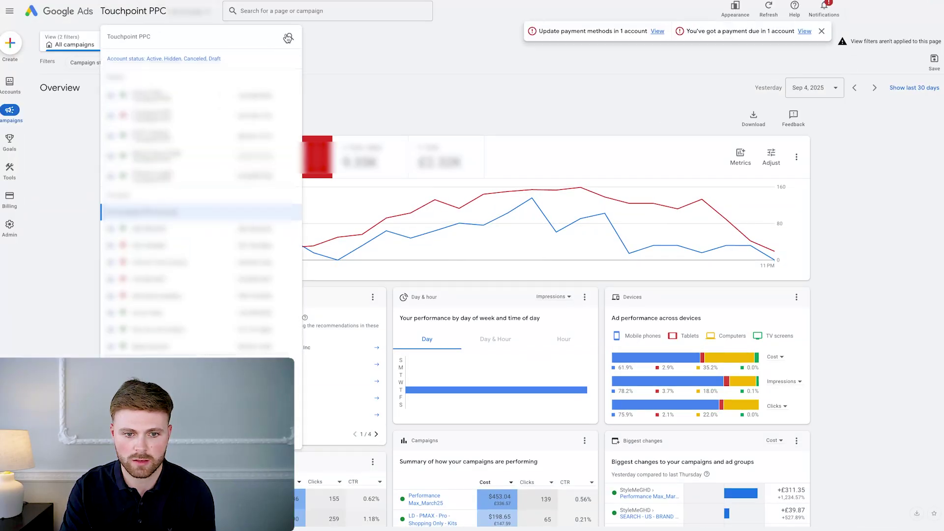
pyautogui.write('touc')
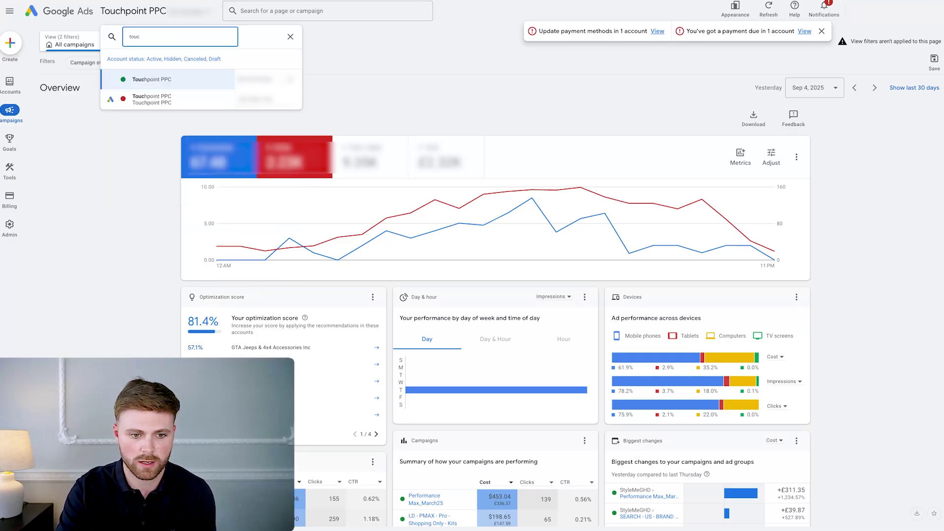
pyautogui.click(165, 96)
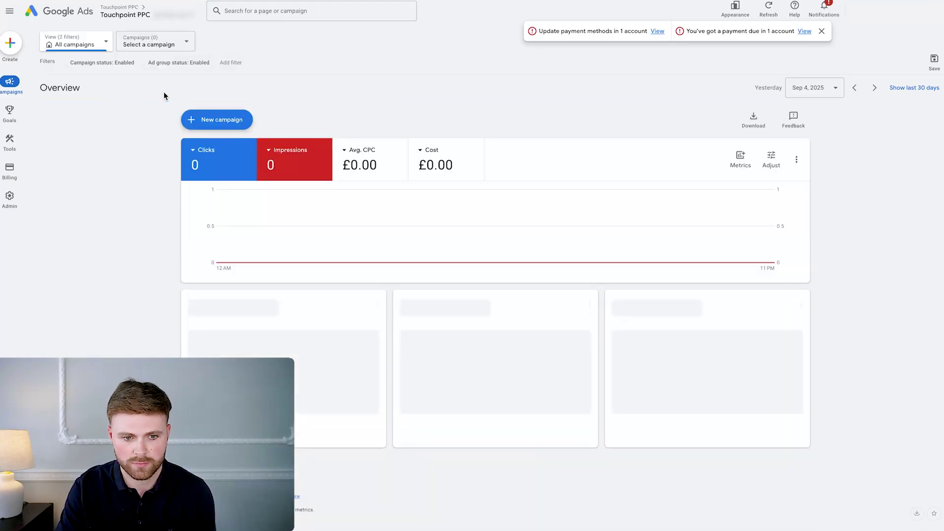
# Step: Open the conversions summary under the Google Ads account's goals
pyautogui.moveTo(4, 122)
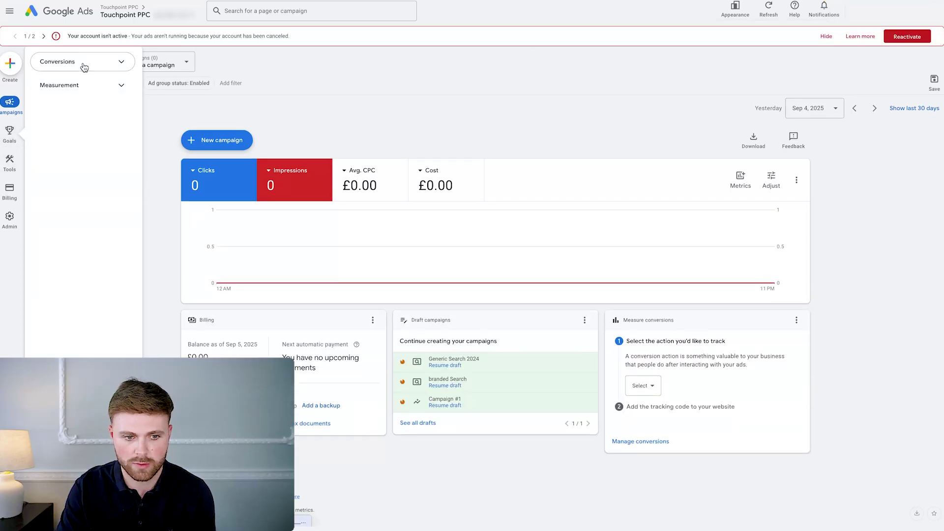
pyautogui.click(84, 61)
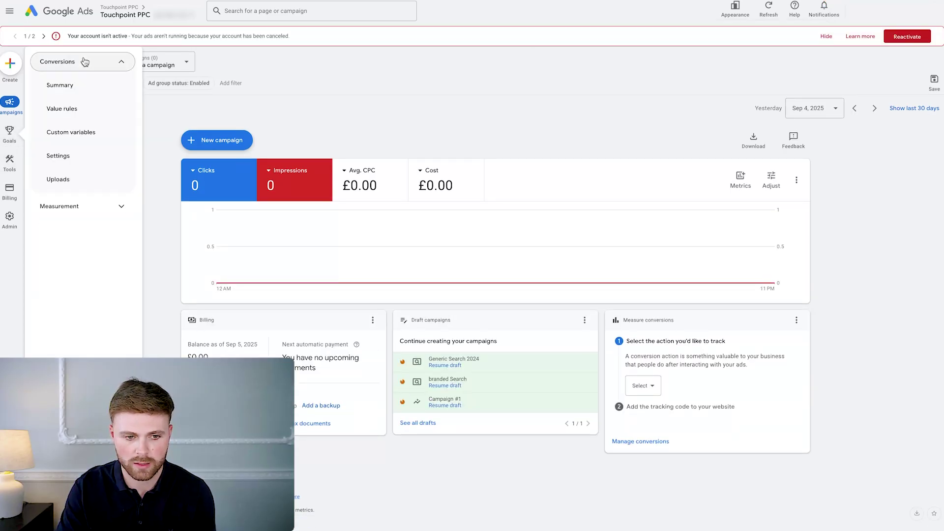
pyautogui.click(79, 92)
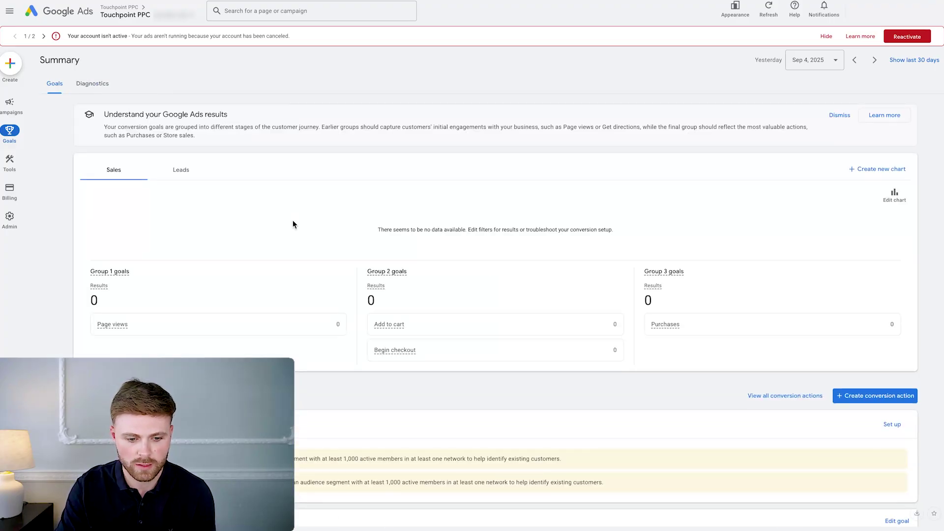
# Step: Examine the Purchase, Add to cart and Begin checkout goals, checking the action optimization of their conversion actions
pyautogui.scroll(-3, 292, 221)
pyautogui.scroll(-3, 293, 224)
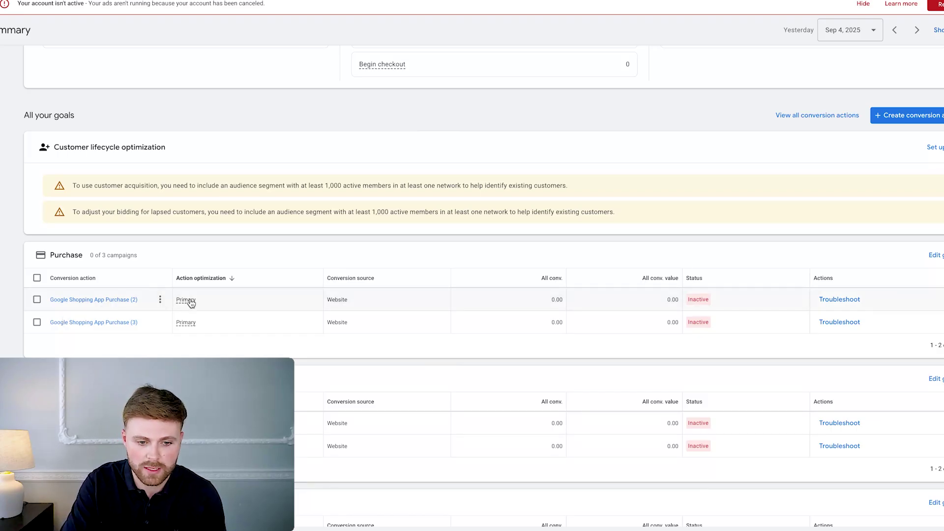
pyautogui.moveTo(191, 302)
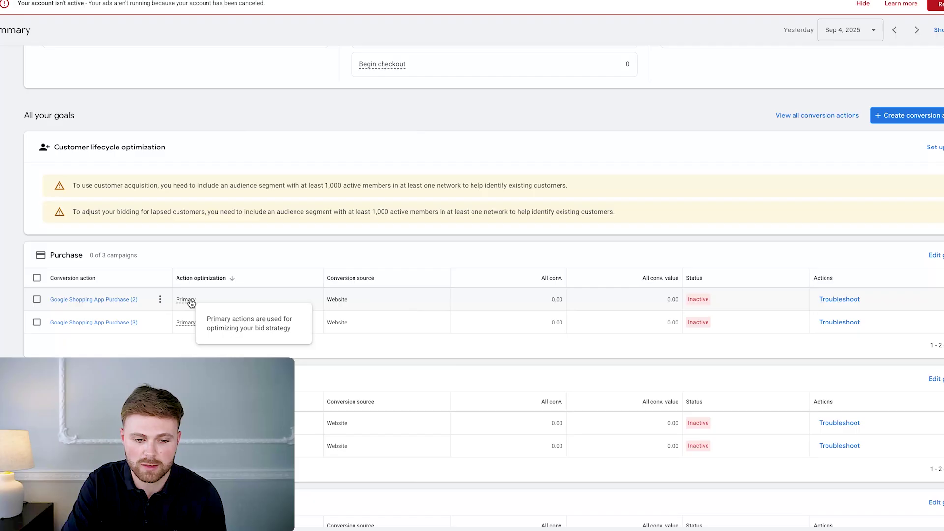
pyautogui.moveTo(188, 280)
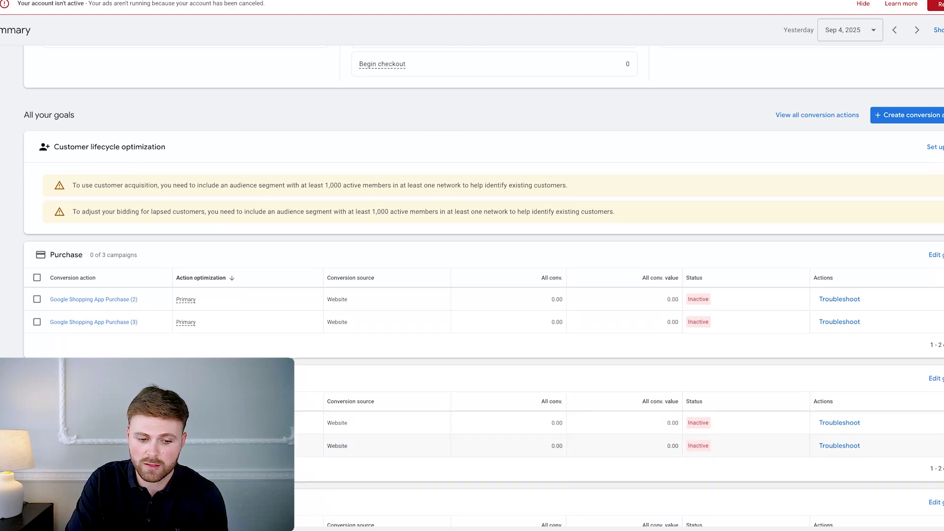
pyautogui.scroll(-3, 472, 295)
pyautogui.scroll(-1, 472, 295)
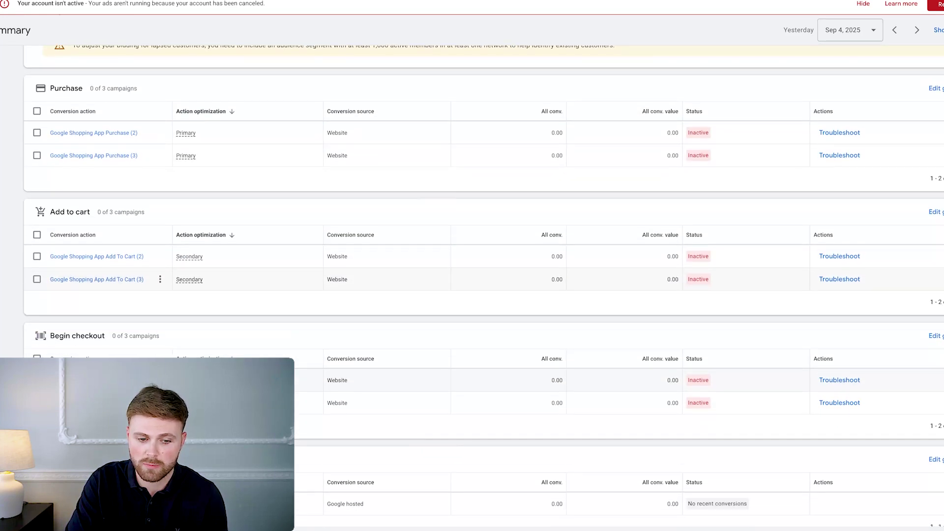
# Step: Check what the Secondary optimization means for Google Shopping App Add To Cart (2) and which other conversion goals it can be moved to
pyautogui.scroll(-1, 472, 295)
pyautogui.scroll(2, 472, 295)
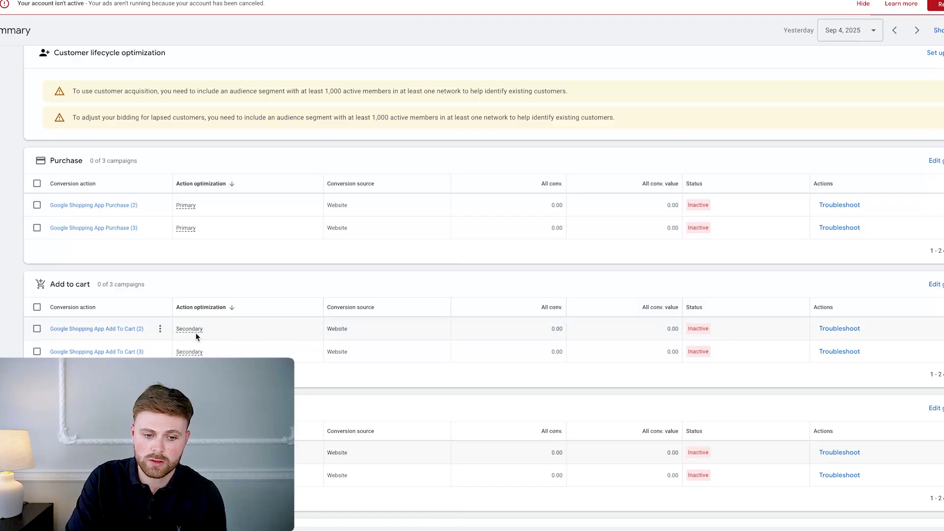
pyautogui.moveTo(192, 334)
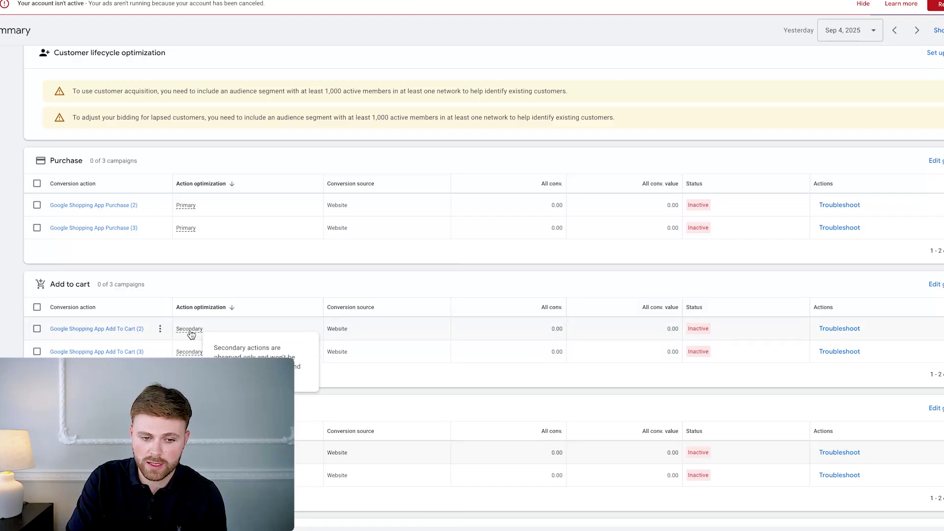
pyautogui.click(160, 329)
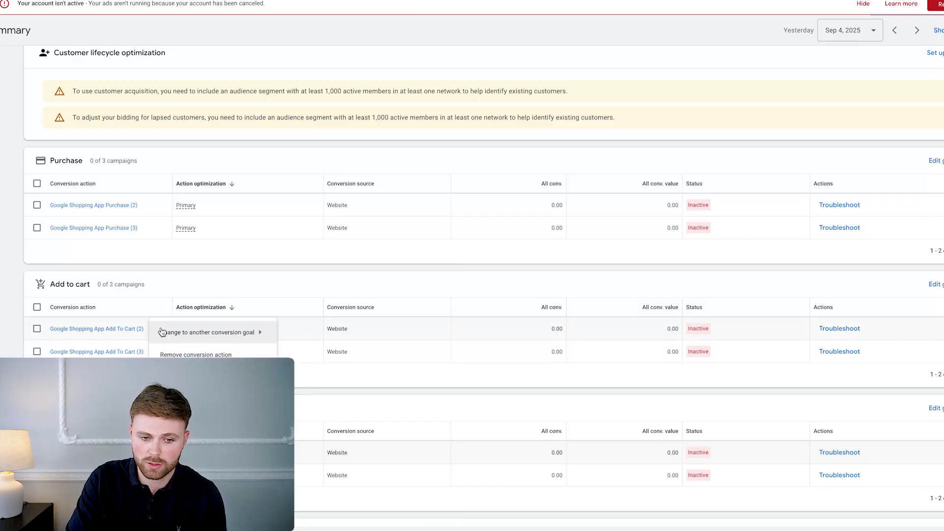
pyautogui.click(229, 336)
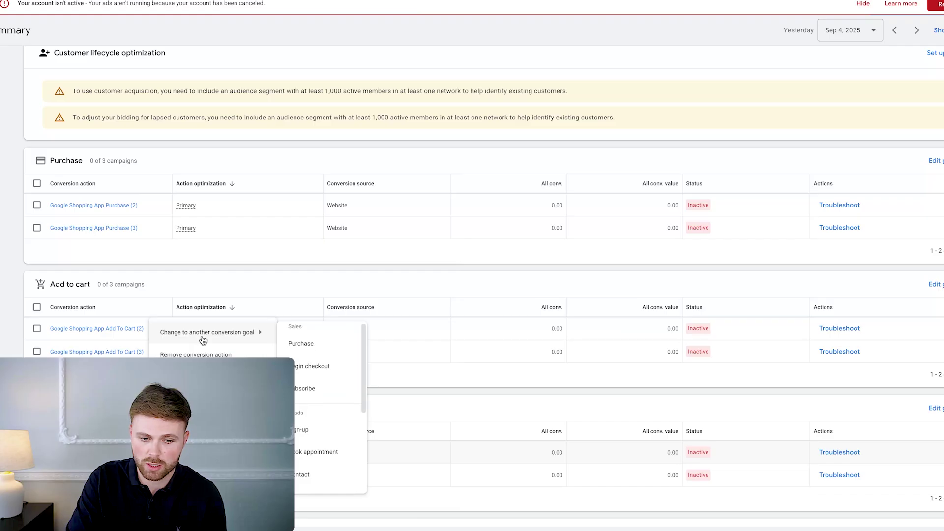
# Step: Inspect the action optimization choices for Google Shopping App Add To Cart (3) in the Add to cart goal's settings, leaving without saving
pyautogui.click(934, 284)
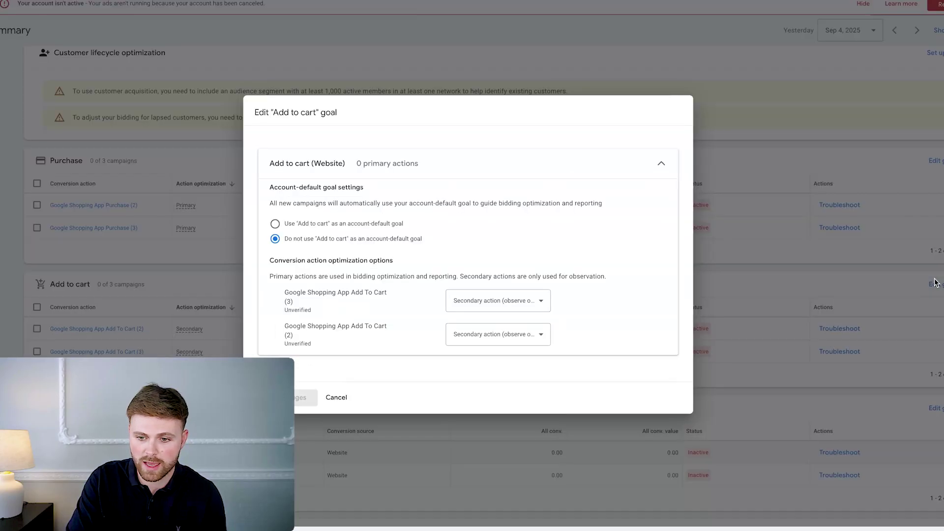
pyautogui.click(493, 302)
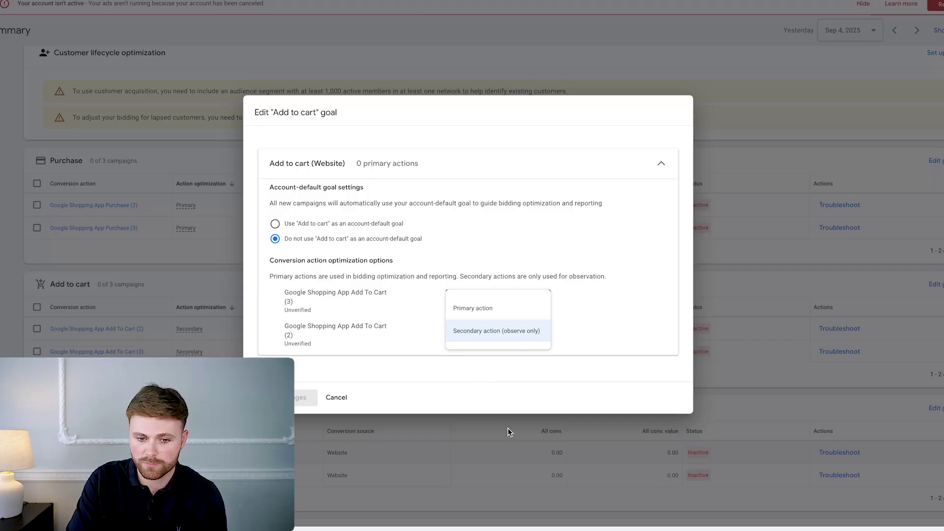
pyautogui.click(339, 397)
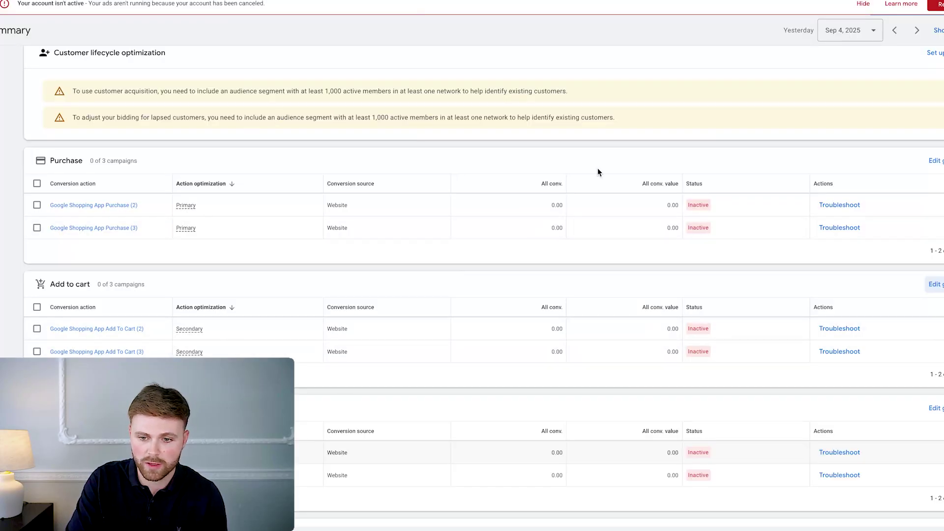
# Step: Inspect the action optimization choices for Google Shopping App Purchase (3) in the Purchase goal's settings and close them without changes
pyautogui.hscroll(2, 875, 212)
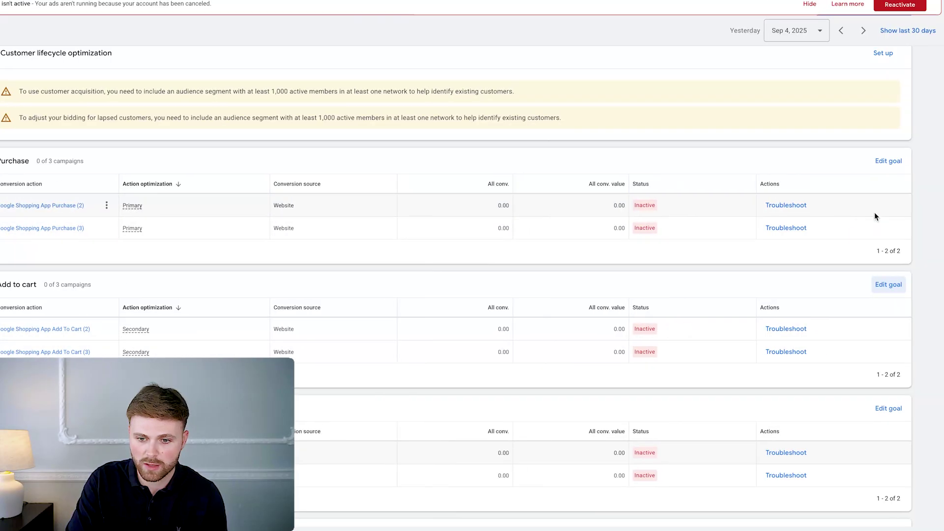
pyautogui.click(890, 161)
pyautogui.click(447, 301)
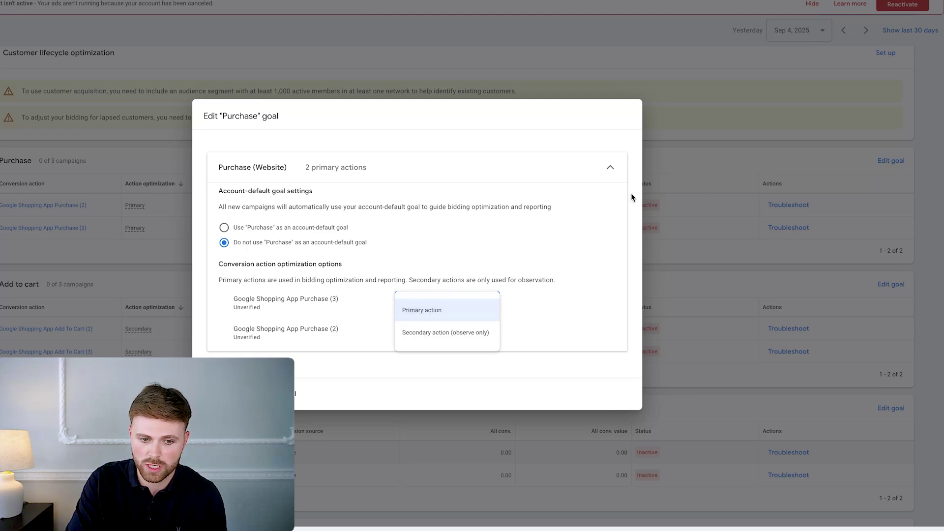
pyautogui.press('Escape')
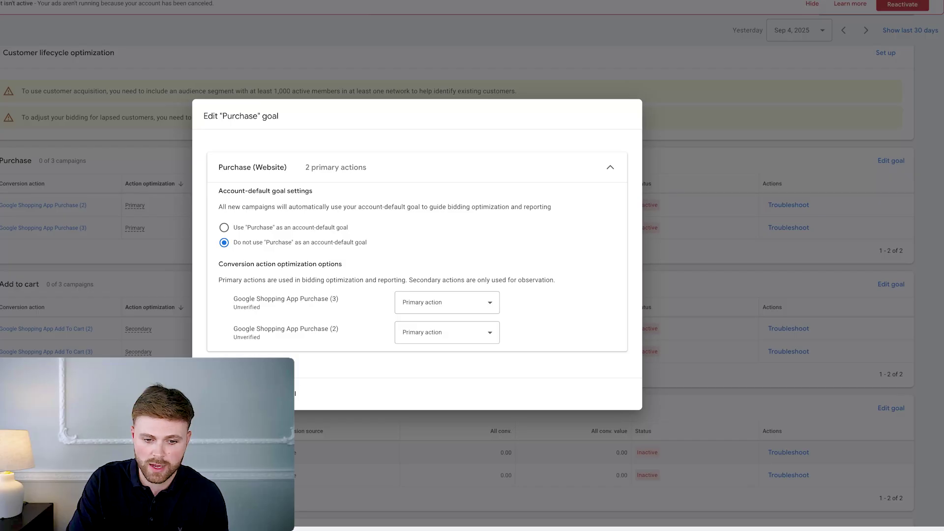
pyautogui.press('Escape')
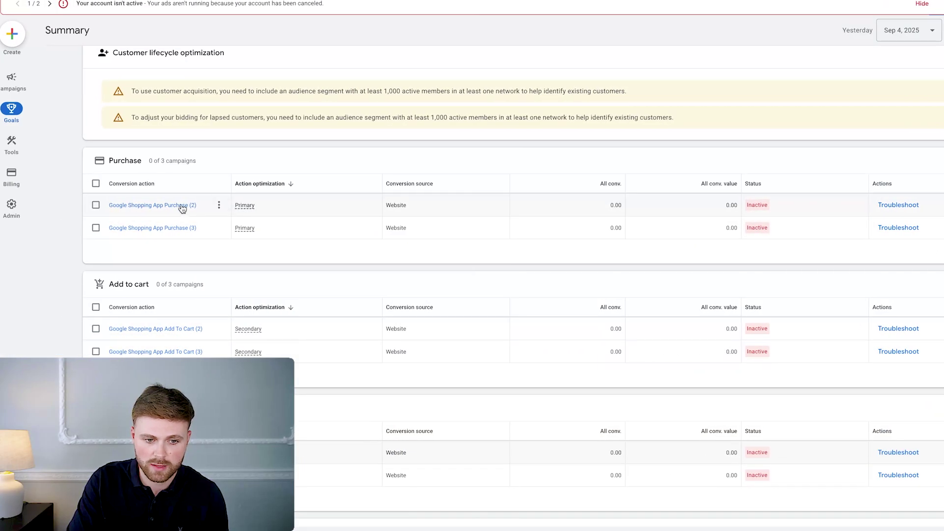
# Step: Open the details of the Google Shopping App Purchase (2) conversion action
pyautogui.click(181, 205)
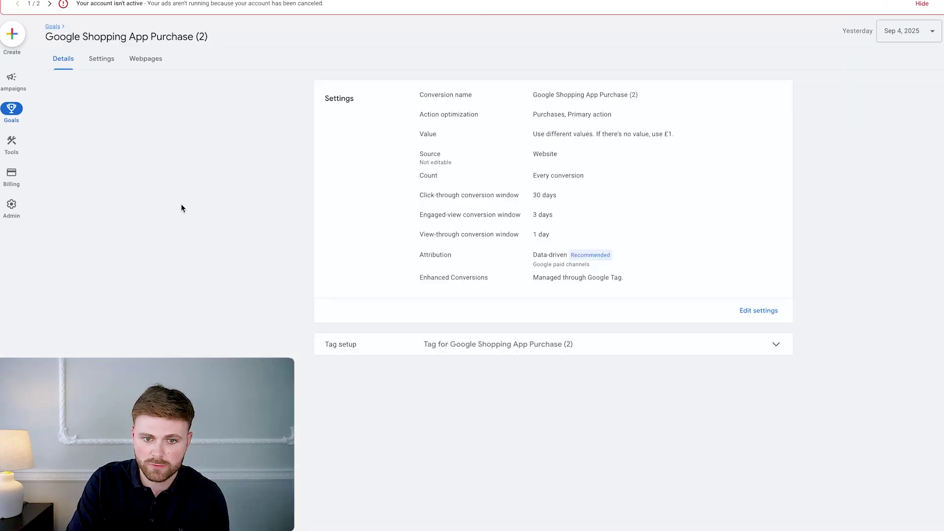